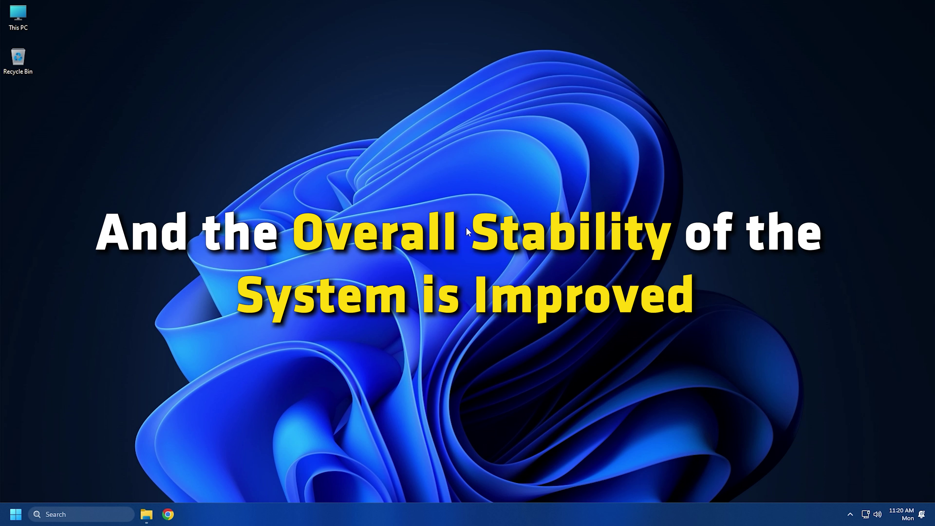
# Run Check for updates on the Windows Update page of Settings.
pyautogui.press('super+i')
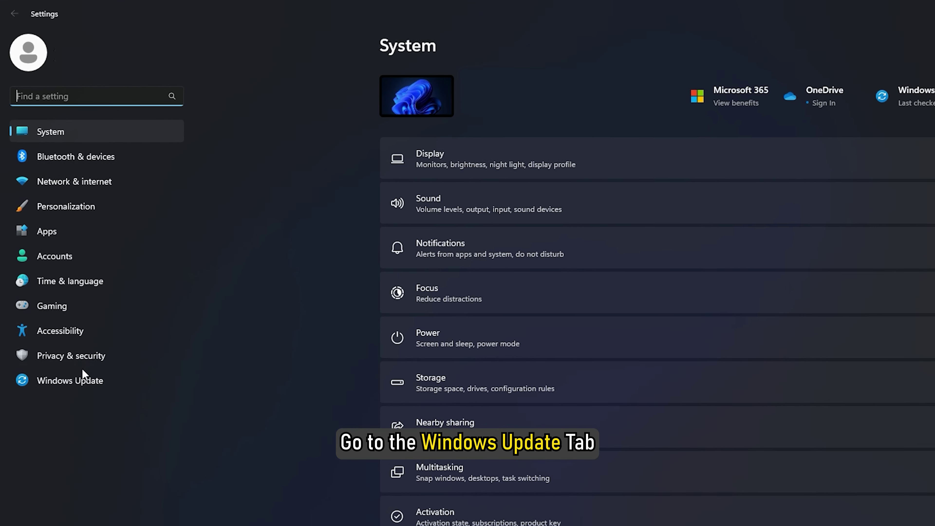
pyautogui.click(70, 386)
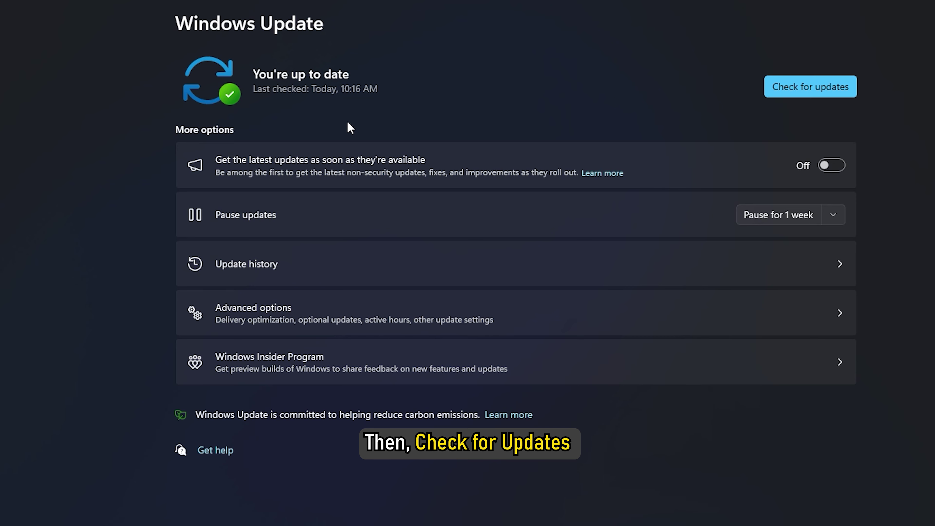
pyautogui.click(799, 89)
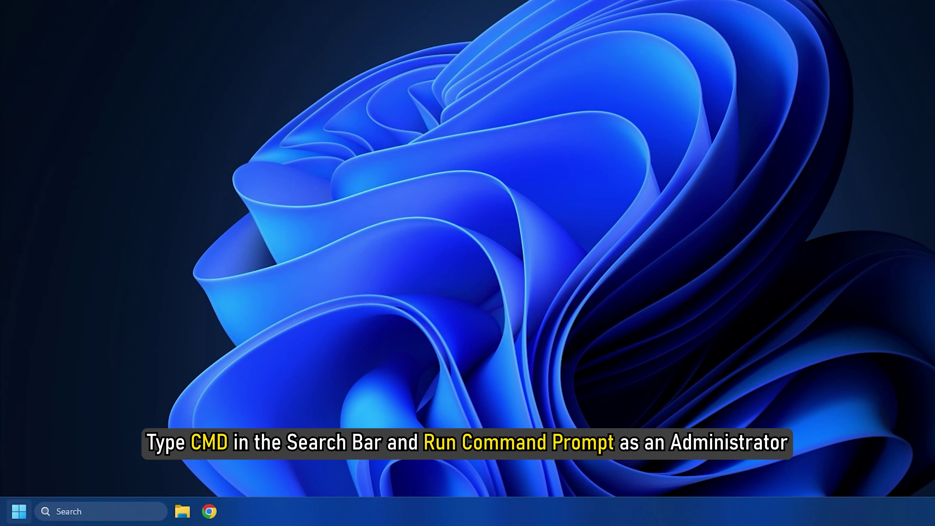
# Launch Command Prompt as administrator from a 'cmd' search.
pyautogui.click(84, 510)
pyautogui.write('cmd')
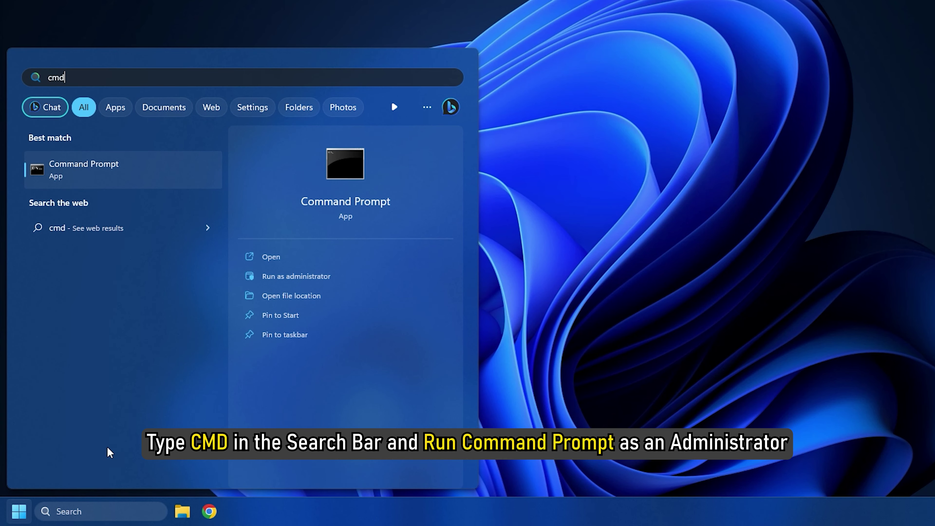
pyautogui.click(320, 279)
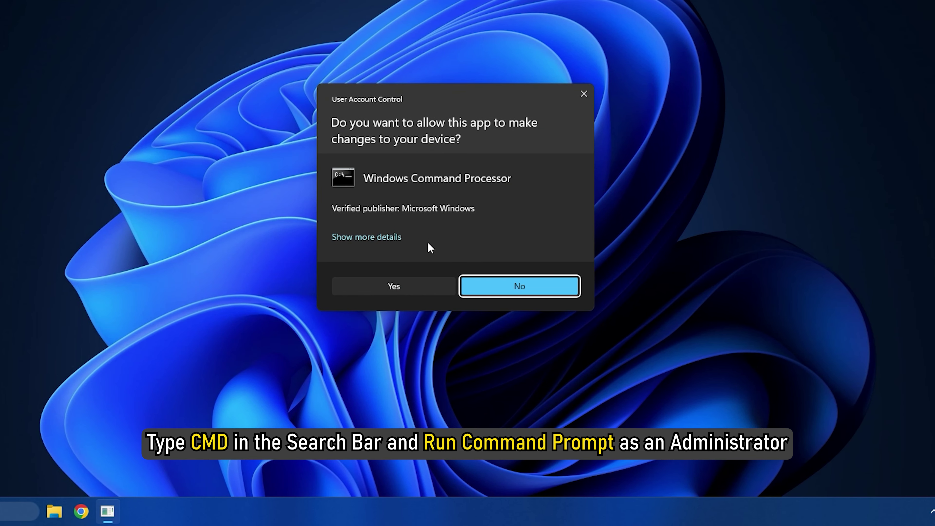
pyautogui.click(413, 282)
# Schedule chkdsk /f /C for the next restart, answering y, then close Command Prompt.
pyautogui.write('chkd')
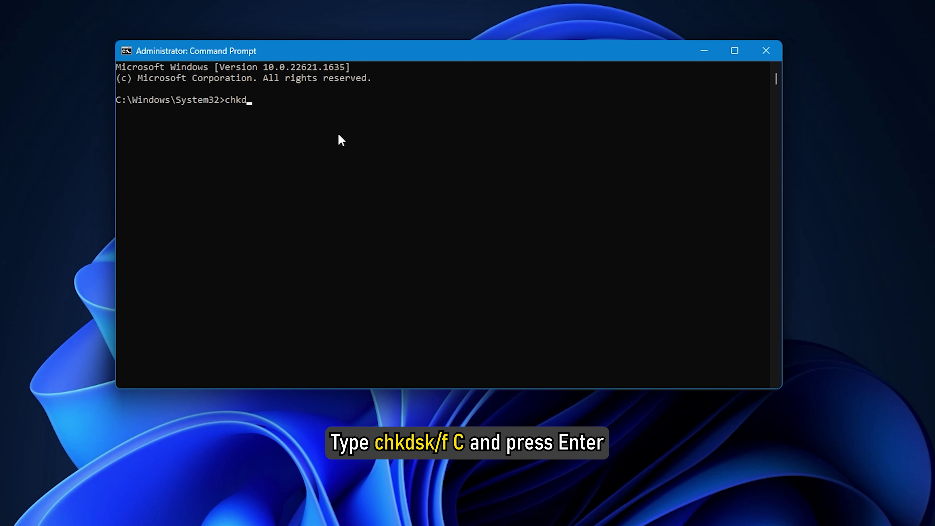
pyautogui.write('sk ')
pyautogui.write('/f')
pyautogui.write(' /C')
pyautogui.press('Return')
pyautogui.write('y')
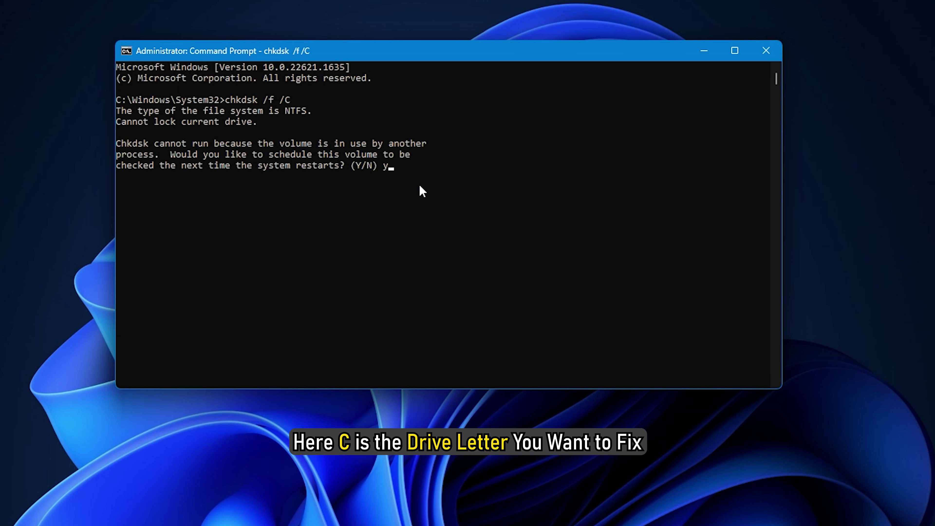
pyautogui.press('Return')
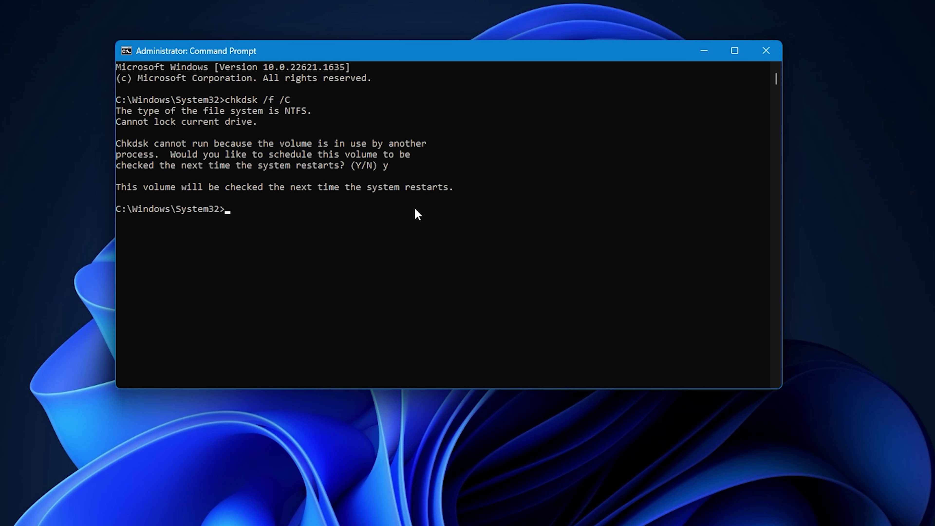
pyautogui.click(766, 50)
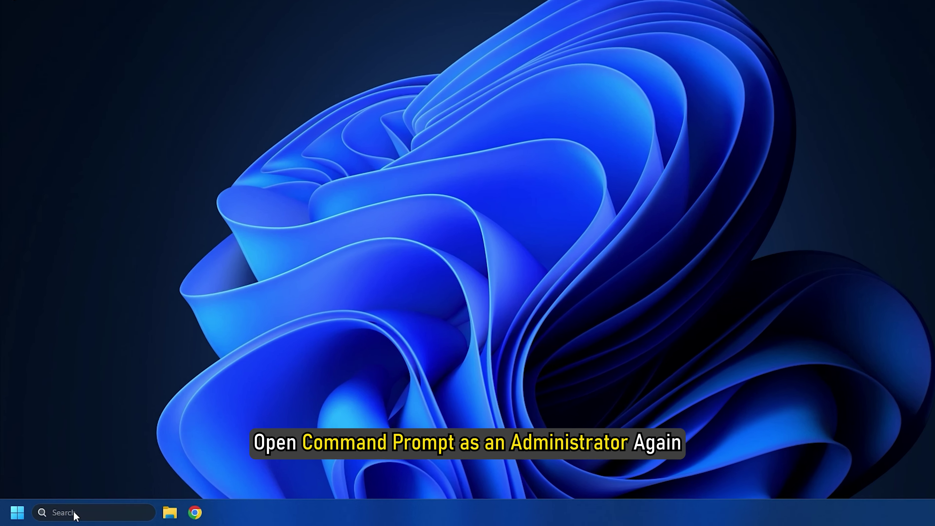
# Run sfc /scannow in an administrator Command Prompt found by searching 'cmd'.
pyautogui.click(65, 513)
pyautogui.write('cmd')
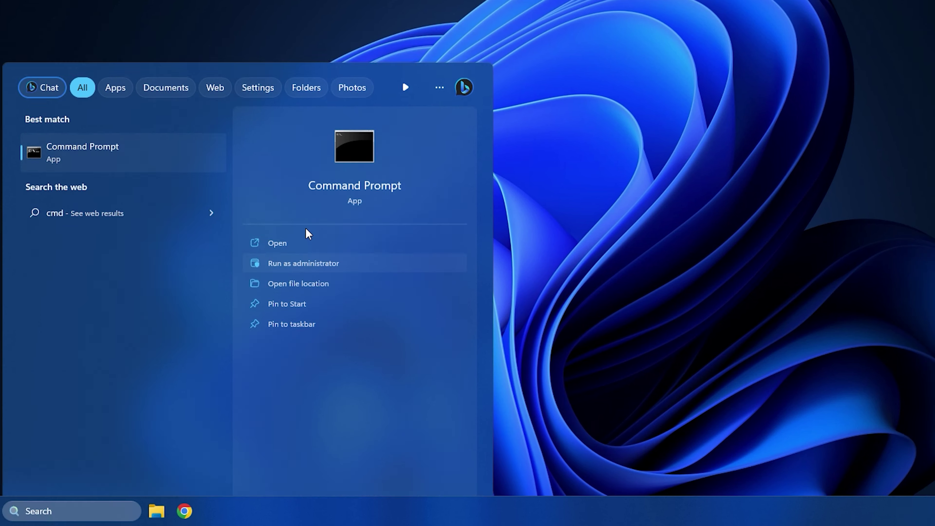
pyautogui.click(336, 229)
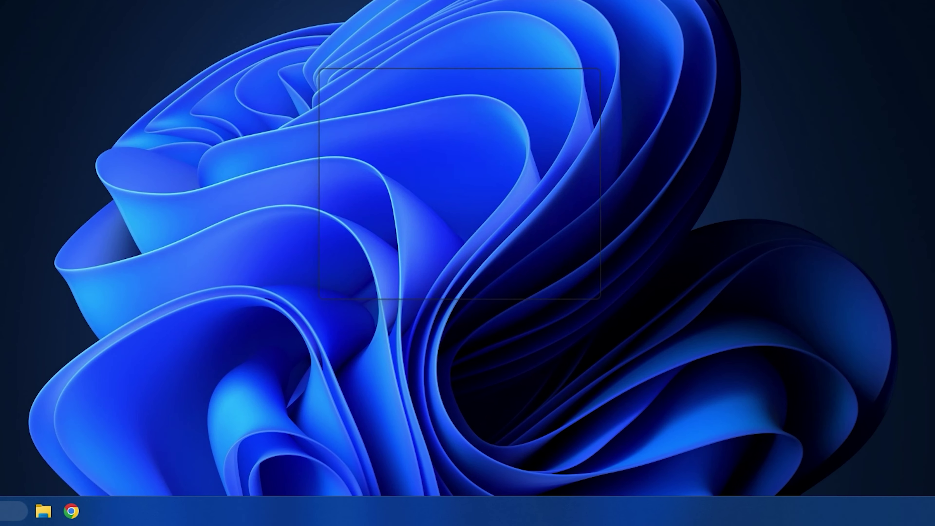
pyautogui.write('sfc /')
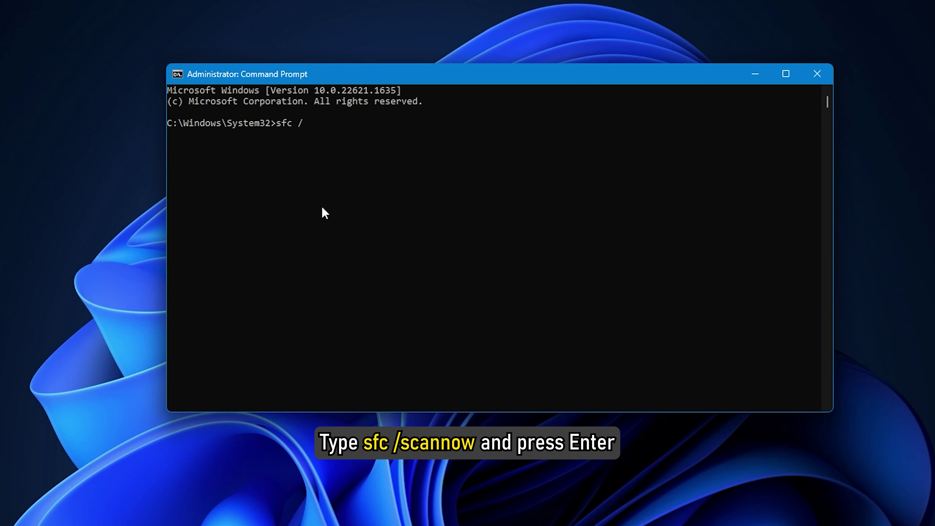
pyautogui.write('scannow')
pyautogui.press('Return')
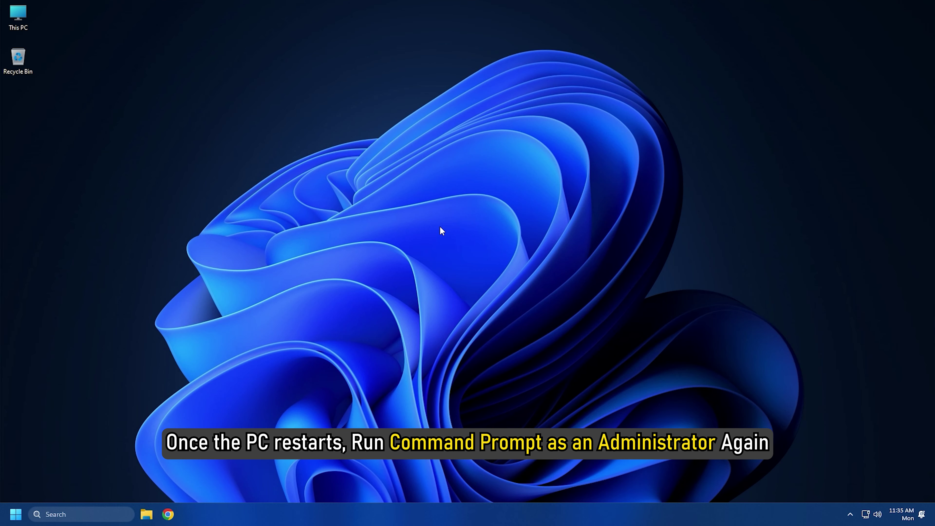
# Run DISM.exe /Online /Cleanup-image /RestoreHealth in an administrator Command Prompt.
pyautogui.click(68, 515)
pyautogui.write('cmd')
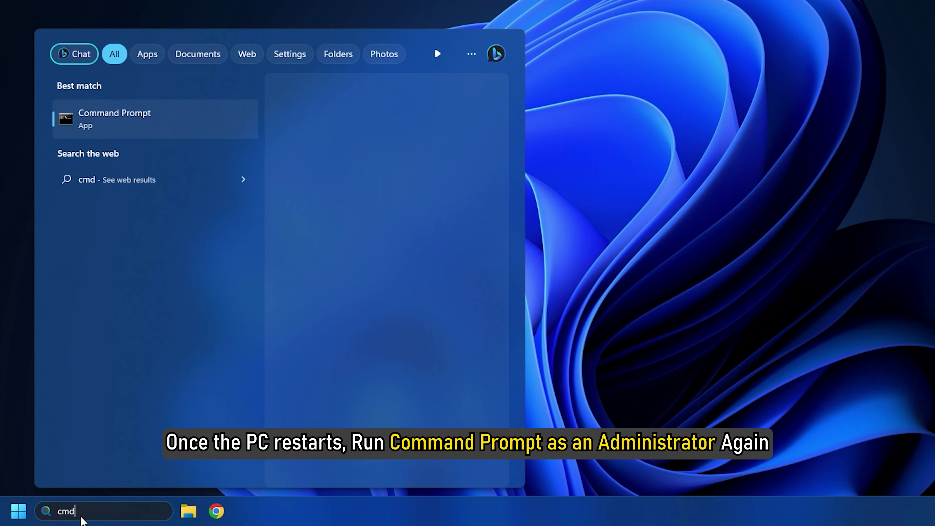
pyautogui.click(359, 232)
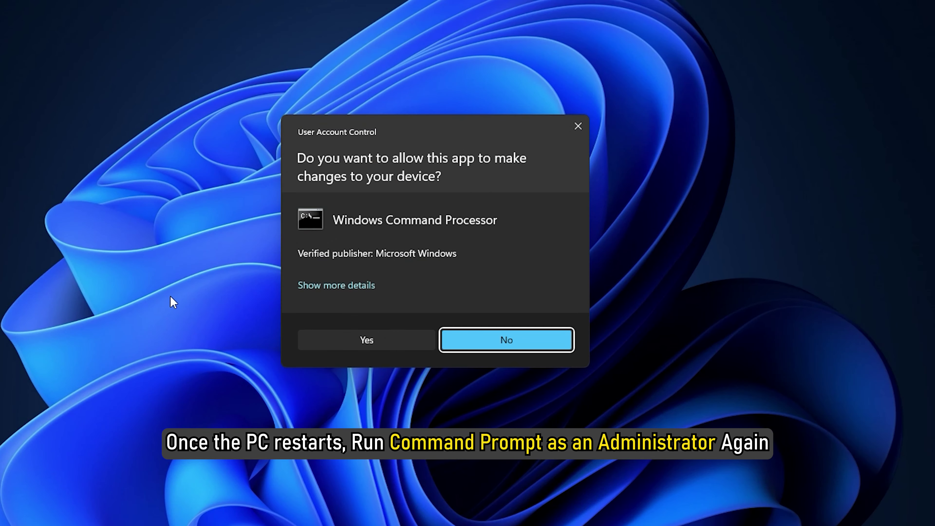
pyautogui.click(347, 340)
pyautogui.write('DI')
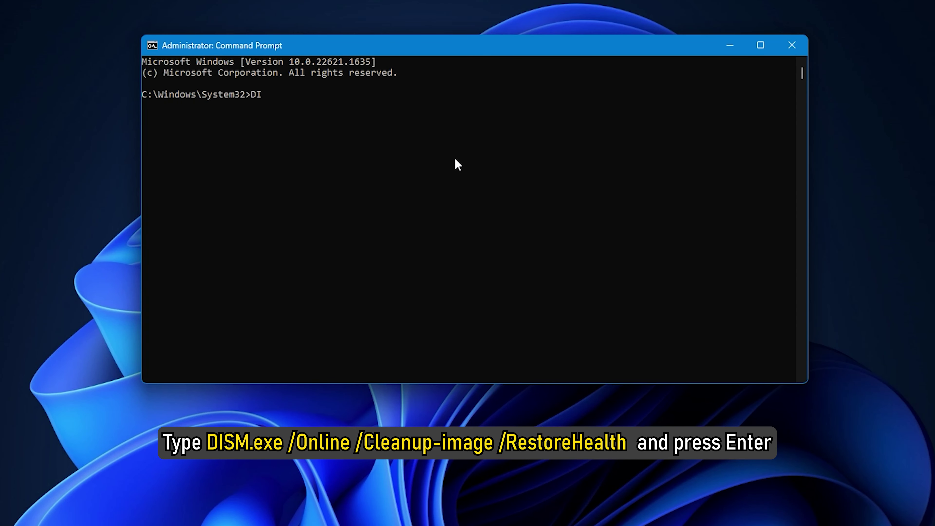
pyautogui.write('SM.exe /Online /Cleanup-image')
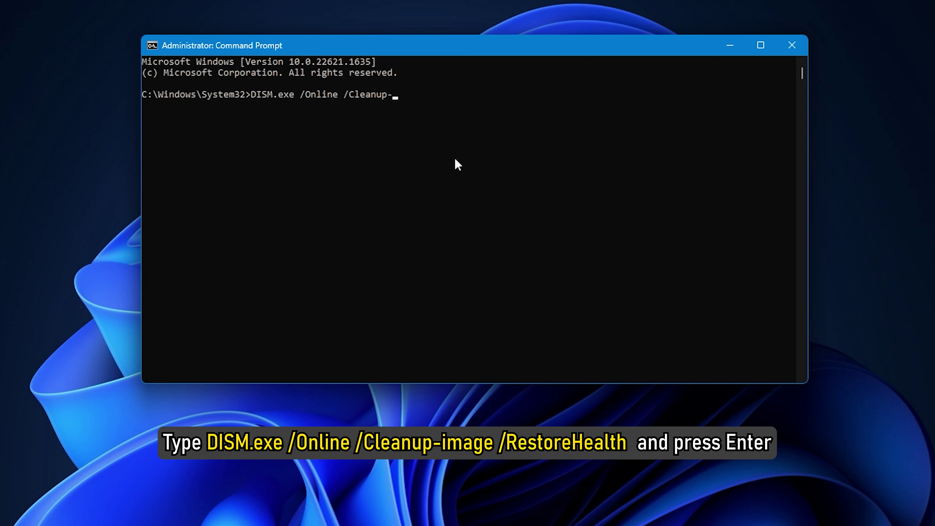
pyautogui.write(' /RestoreHealth')
pyautogui.press('Return')
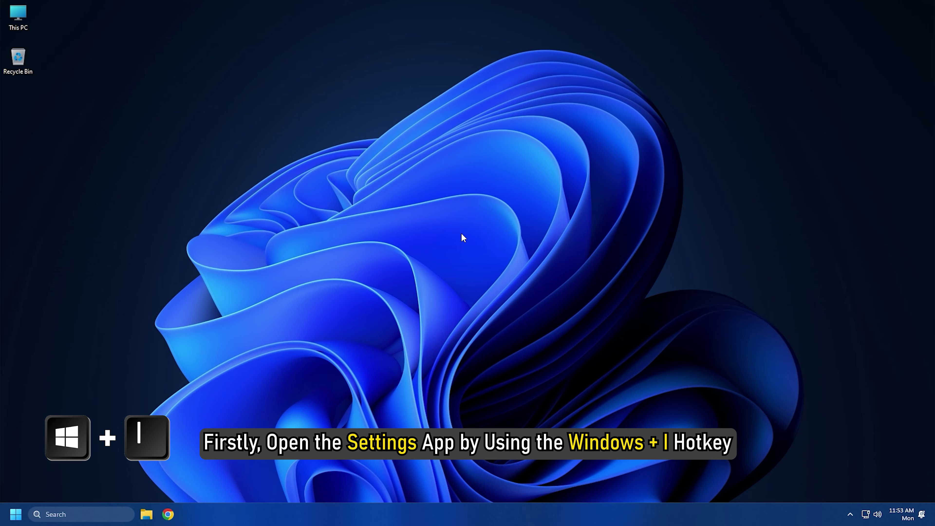
# Go to Apps > Installed apps and show Microsoft Photos' Advanced options page.
pyautogui.press('super+i')
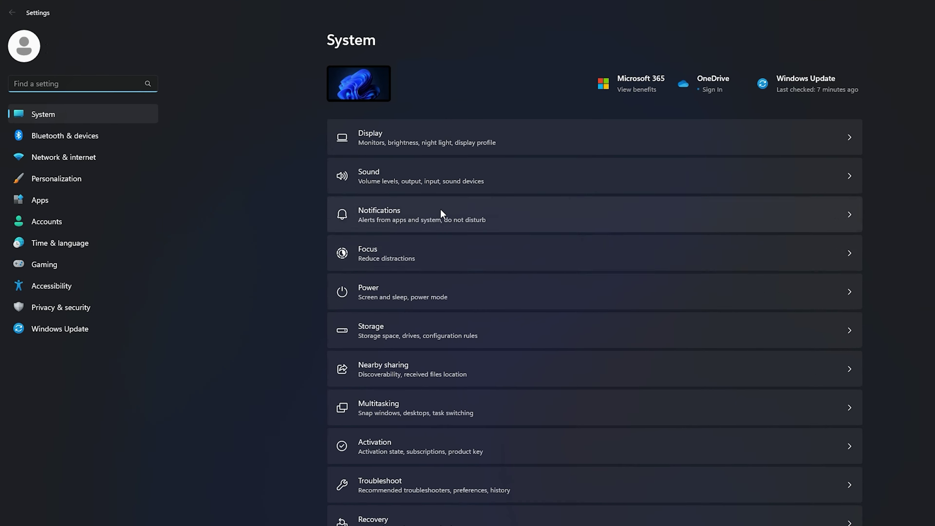
pyautogui.click(33, 184)
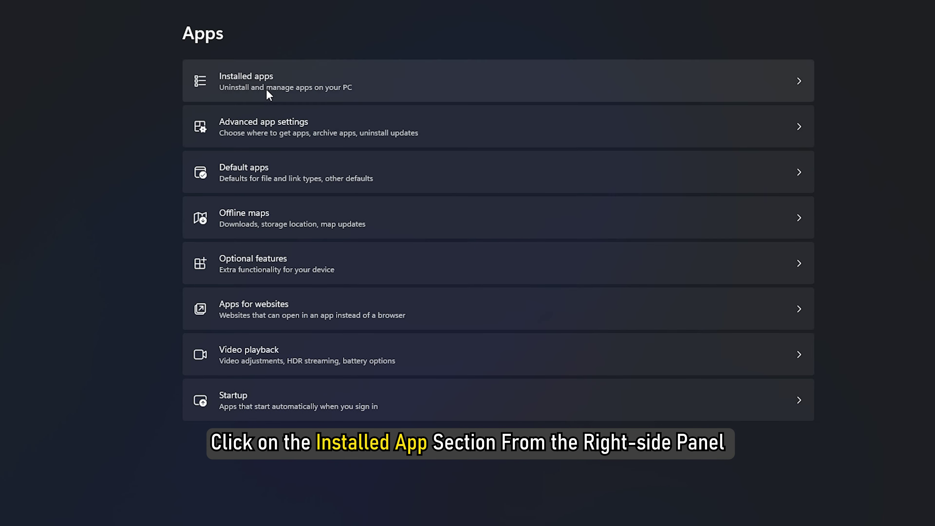
pyautogui.click(464, 97)
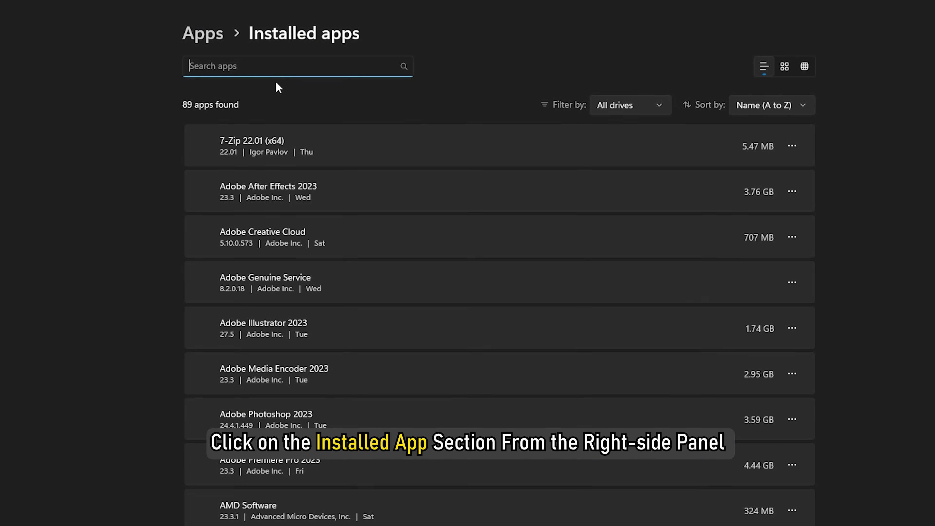
pyautogui.scroll(-20, 278, 88)
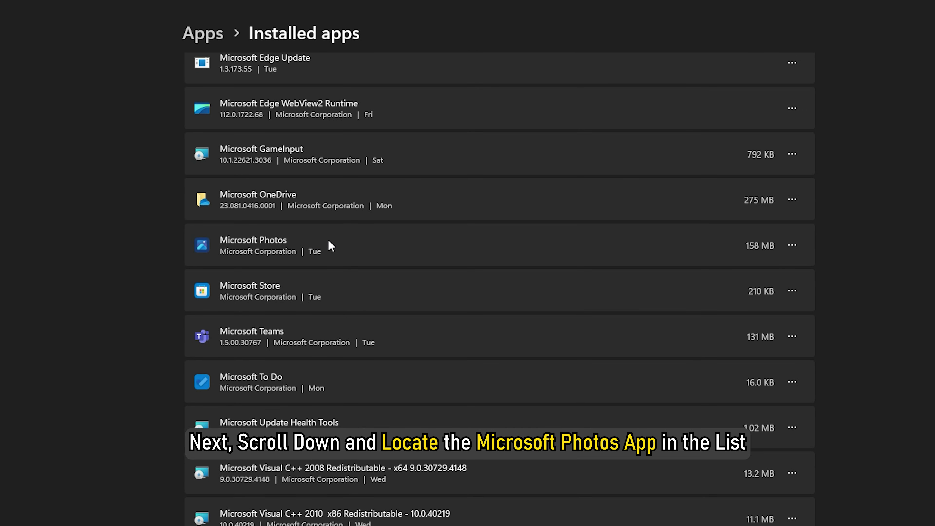
pyautogui.click(793, 245)
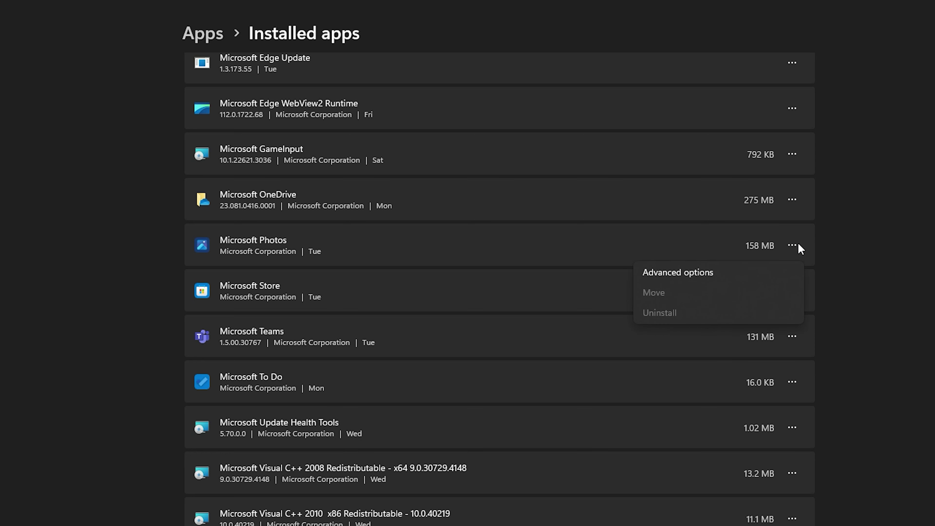
pyautogui.click(698, 282)
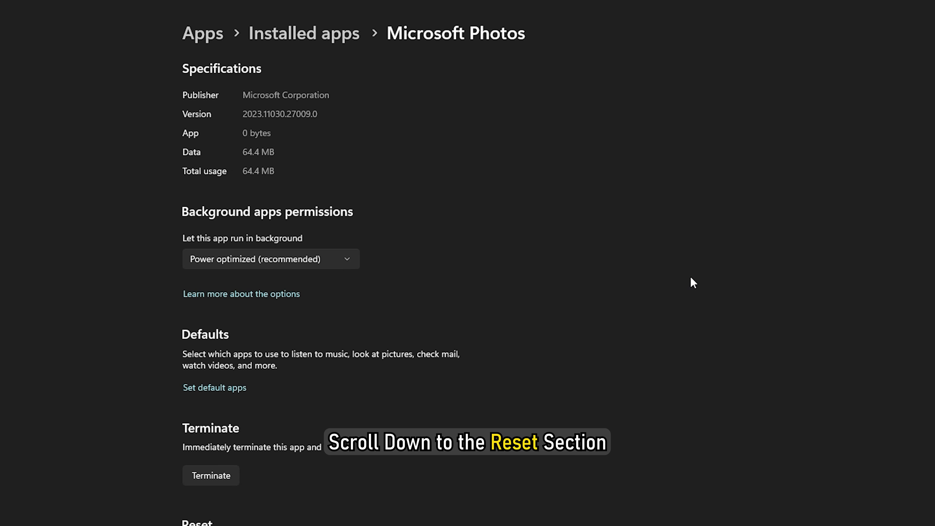
# Reset Microsoft Photos, confirming deletion of its data, then close Settings.
pyautogui.scroll(-5, 573, 272)
pyautogui.scroll(-2, 553, 273)
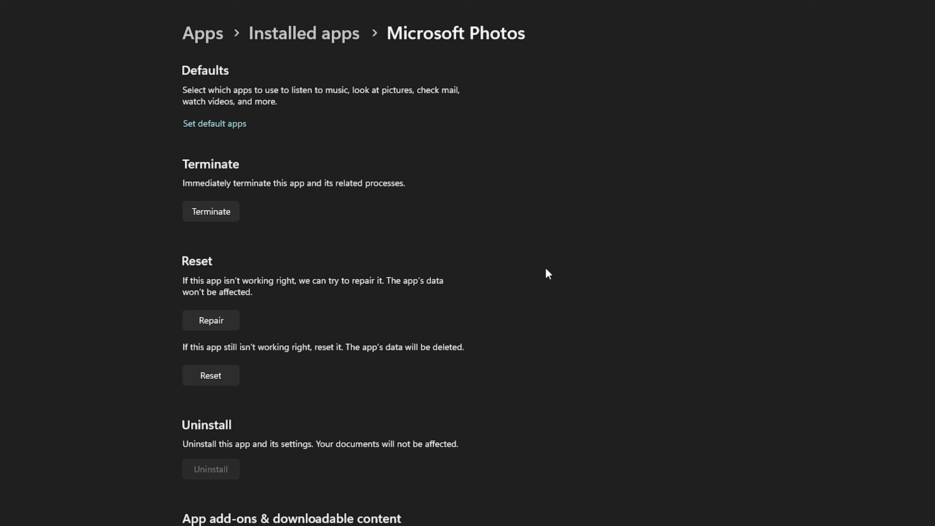
pyautogui.click(218, 376)
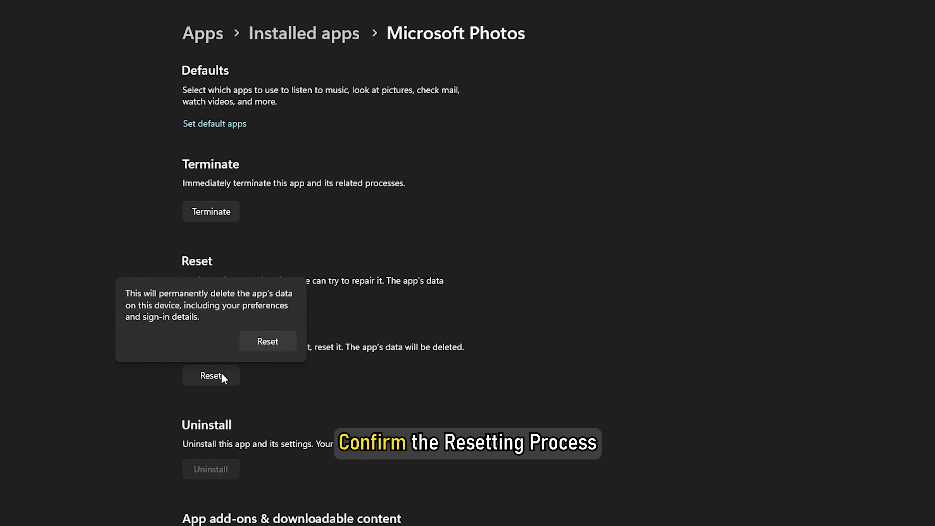
pyautogui.click(272, 348)
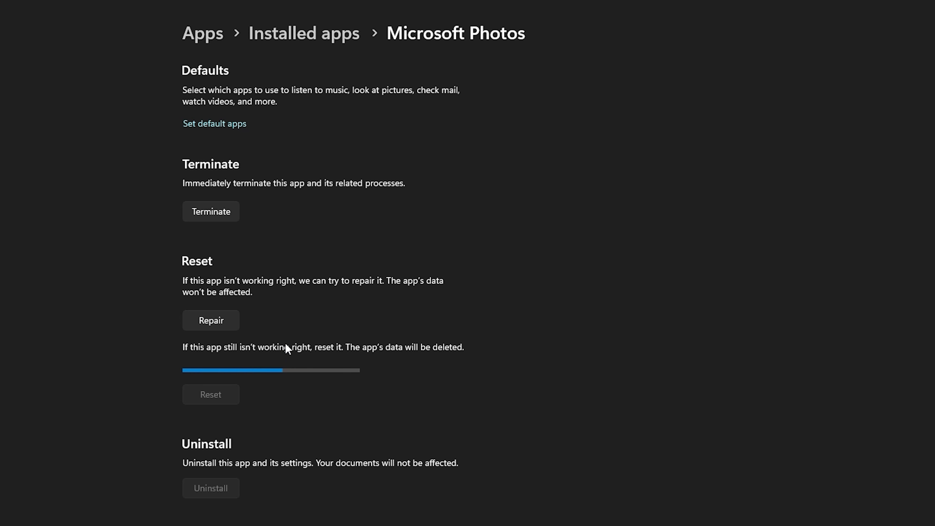
pyautogui.click(922, 7)
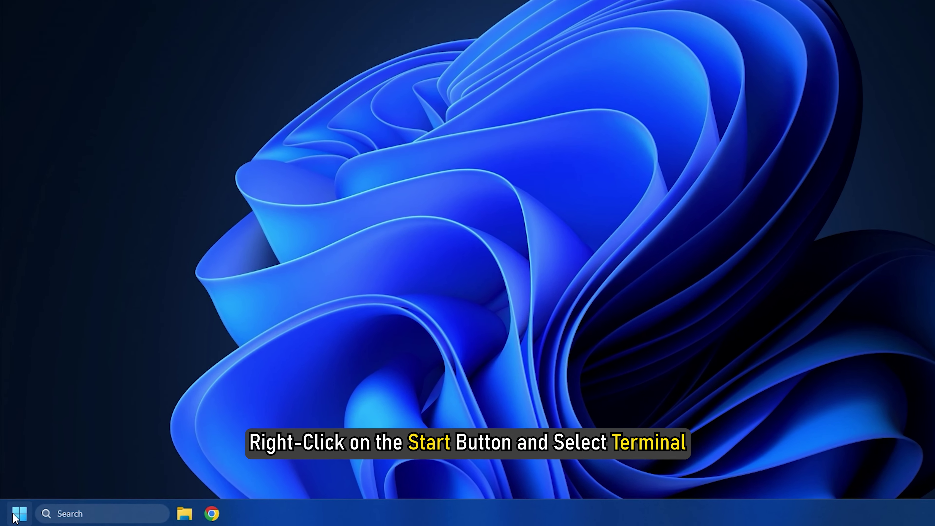
# In Terminal (Admin), run get-appxpackage *Microsoft.Windows.Photos* | remove-appxpackage to remove Photos.
pyautogui.rightClick(15, 515)
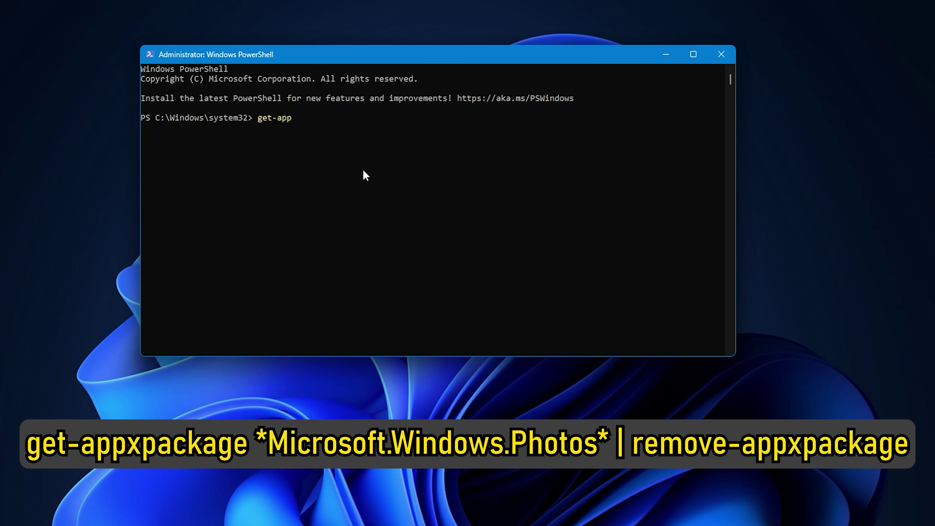
pyautogui.write('xpackage *Microsoft.Windows.Photos* | remove-appxpackage')
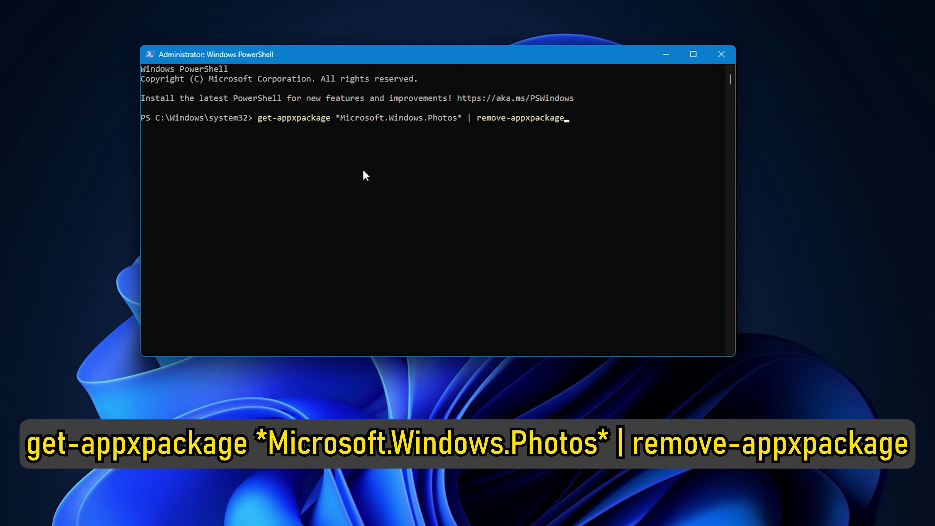
pyautogui.press('Return')
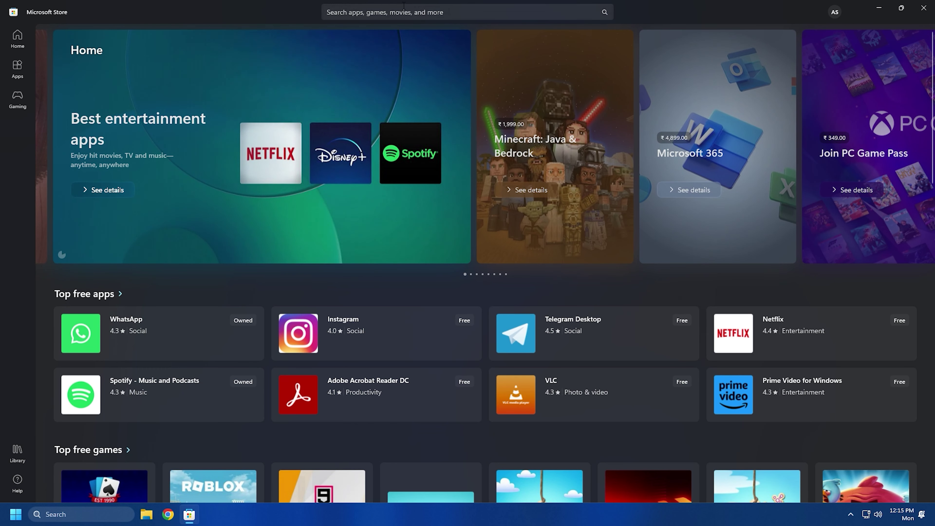
# Search the Store for 'microsoft photos' and install the Microsoft Photos app.
pyautogui.click(414, 10)
pyautogui.write('microsoft')
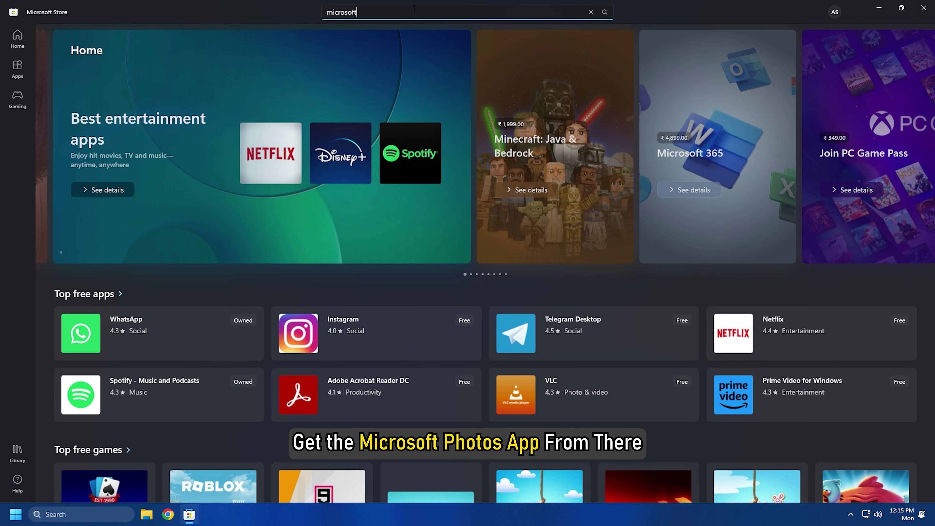
pyautogui.write(' photos')
pyautogui.click(382, 59)
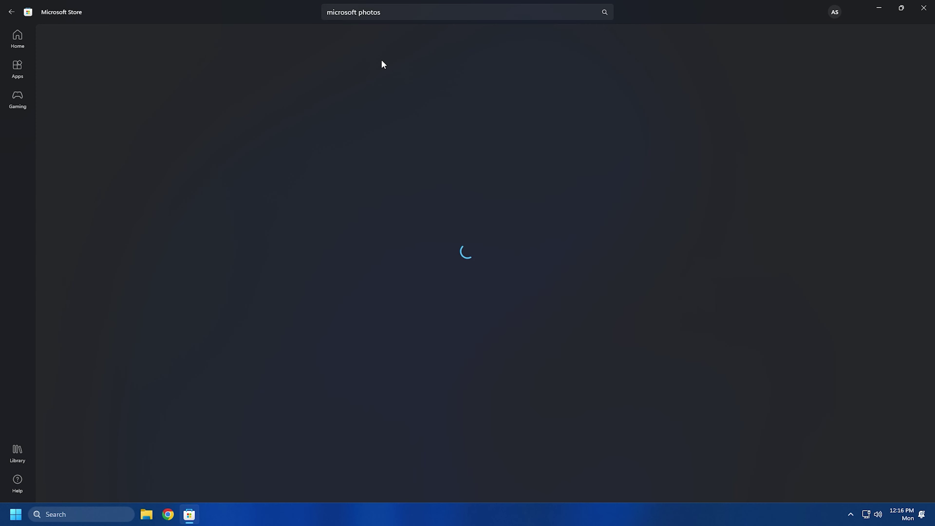
pyautogui.click(133, 211)
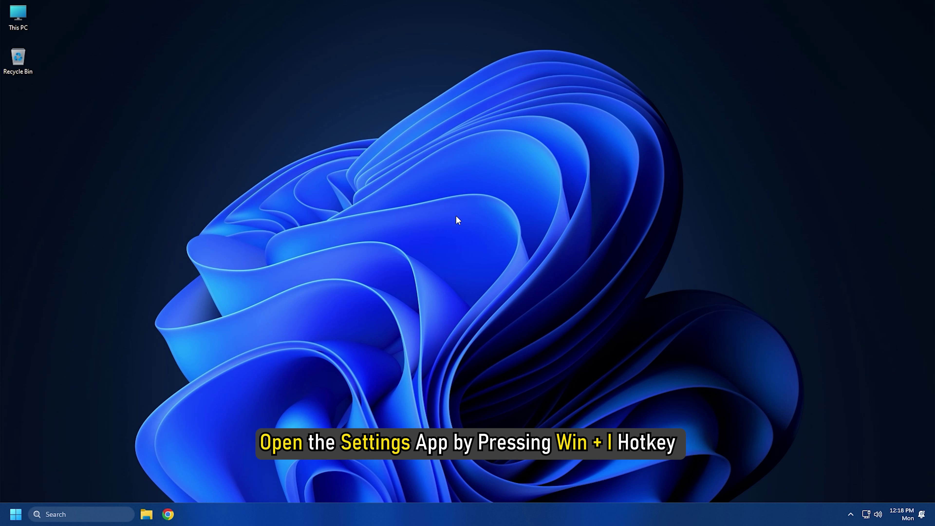
# Start Reset this PC from System > Recovery, choosing Keep my files and Local reinstall.
pyautogui.press('super+i')
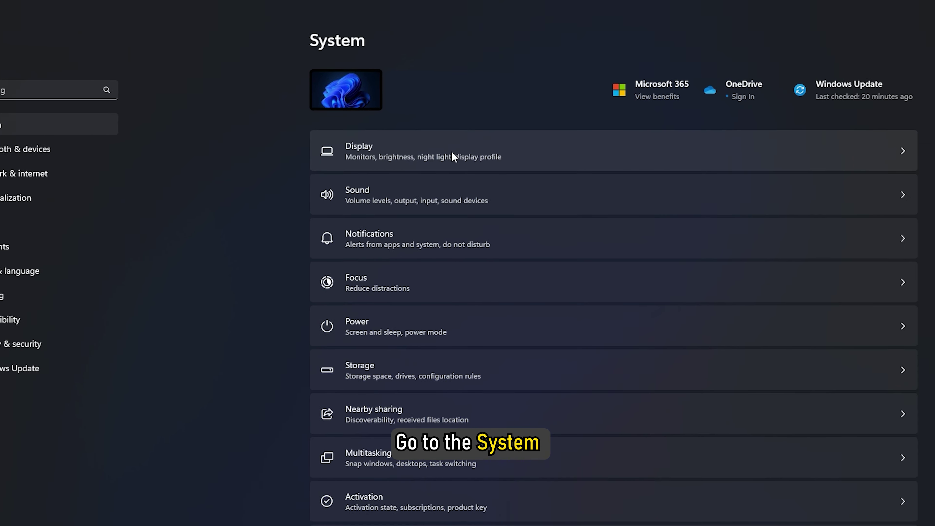
pyautogui.scroll(-5, 451, 151)
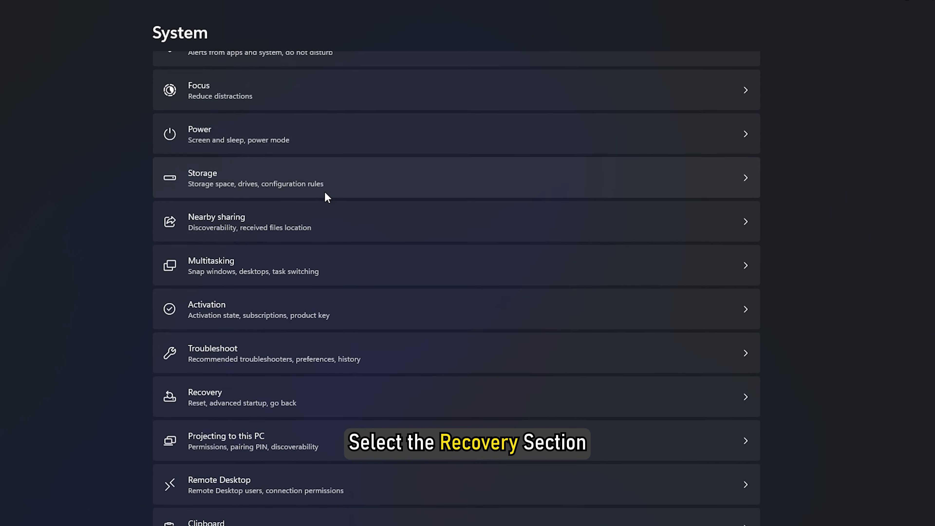
pyautogui.click(290, 392)
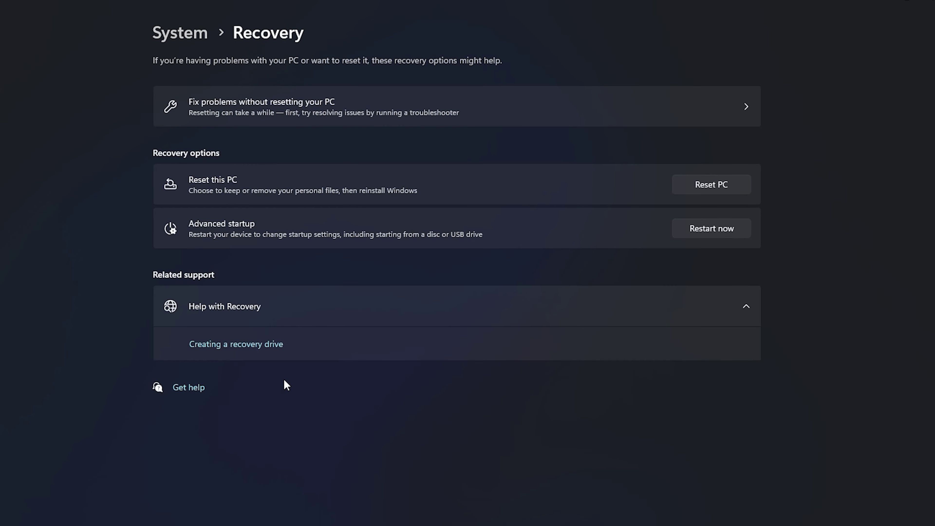
pyautogui.click(712, 183)
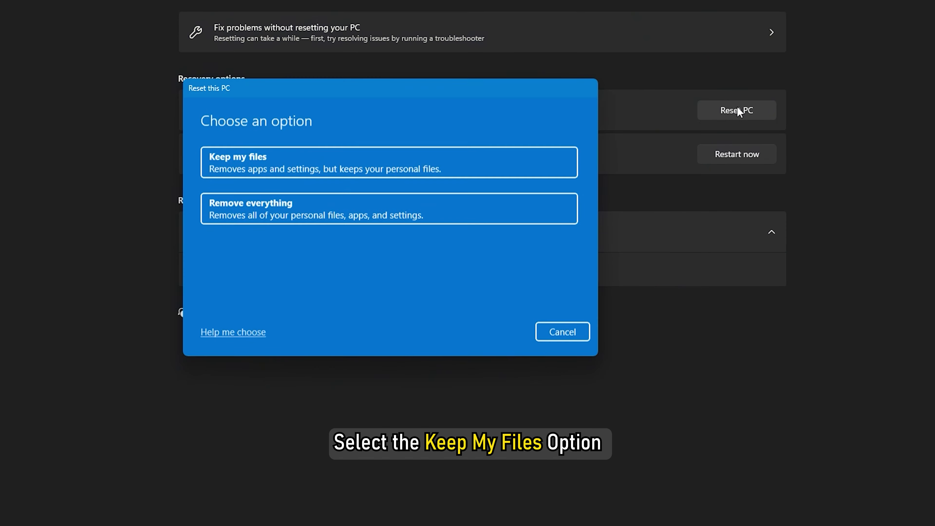
pyautogui.click(363, 164)
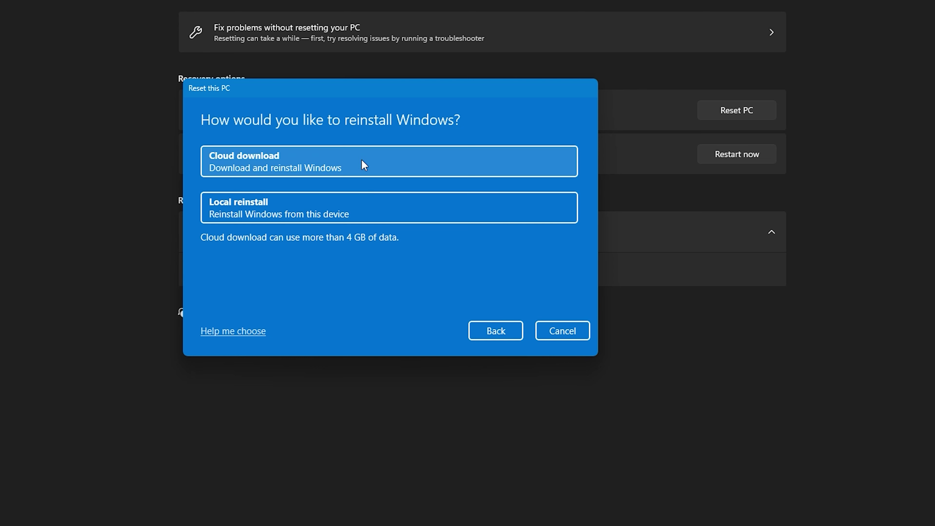
pyautogui.click(354, 200)
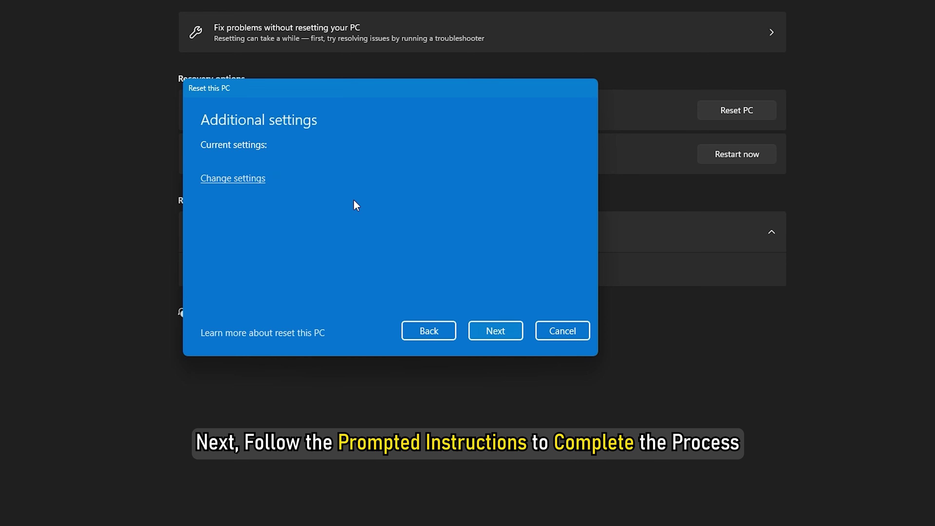